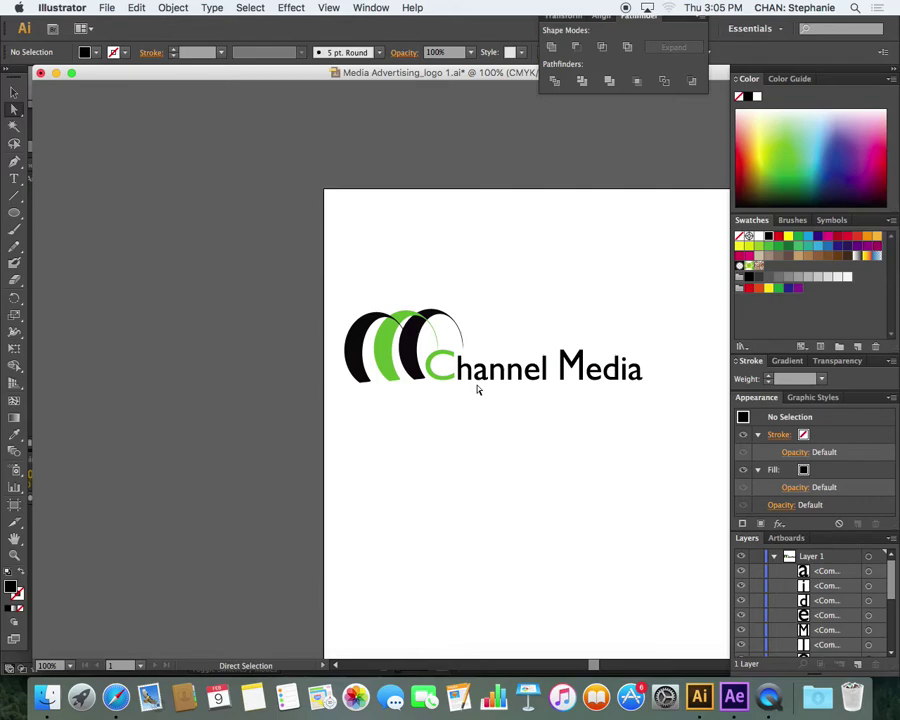
- Recolour the letters "han" of "Channel" with the green sampled from the capital C using the Eyedropper
key(super+equal)
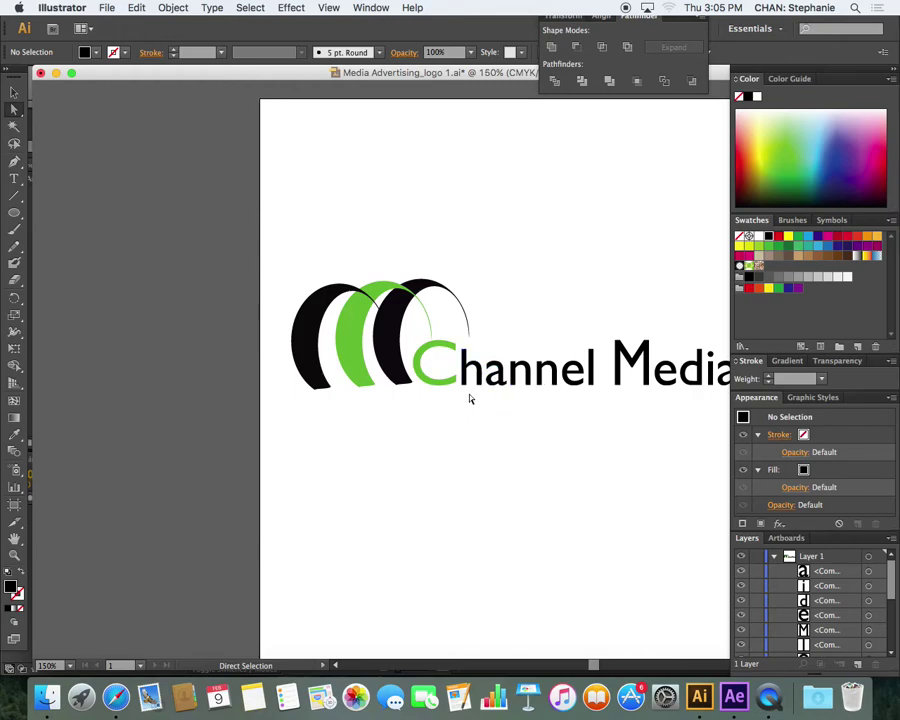
drag(478, 397, 506, 346)
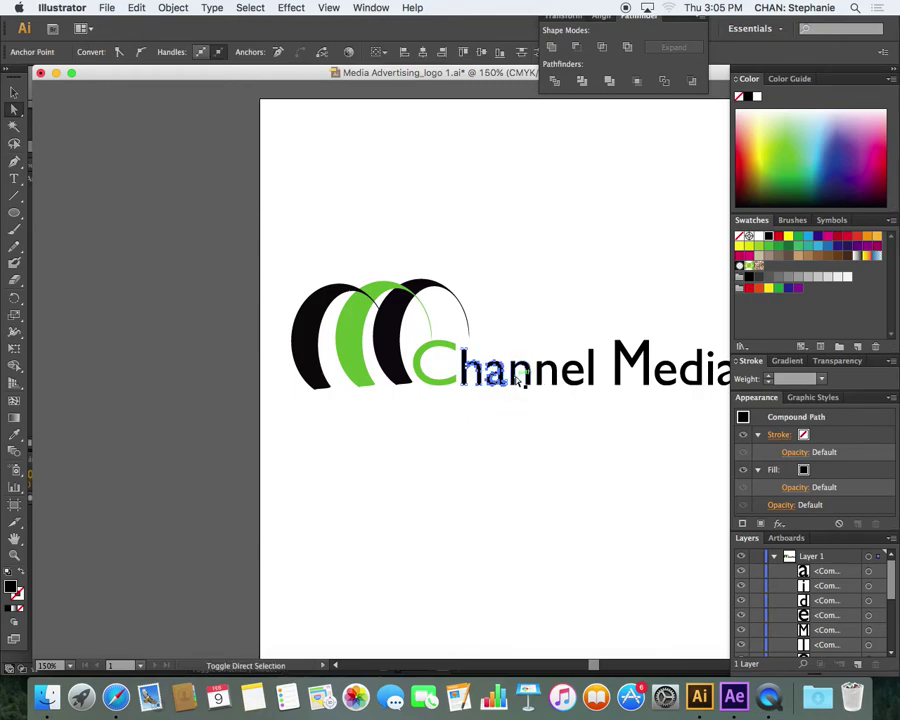
shift+click(515, 382)
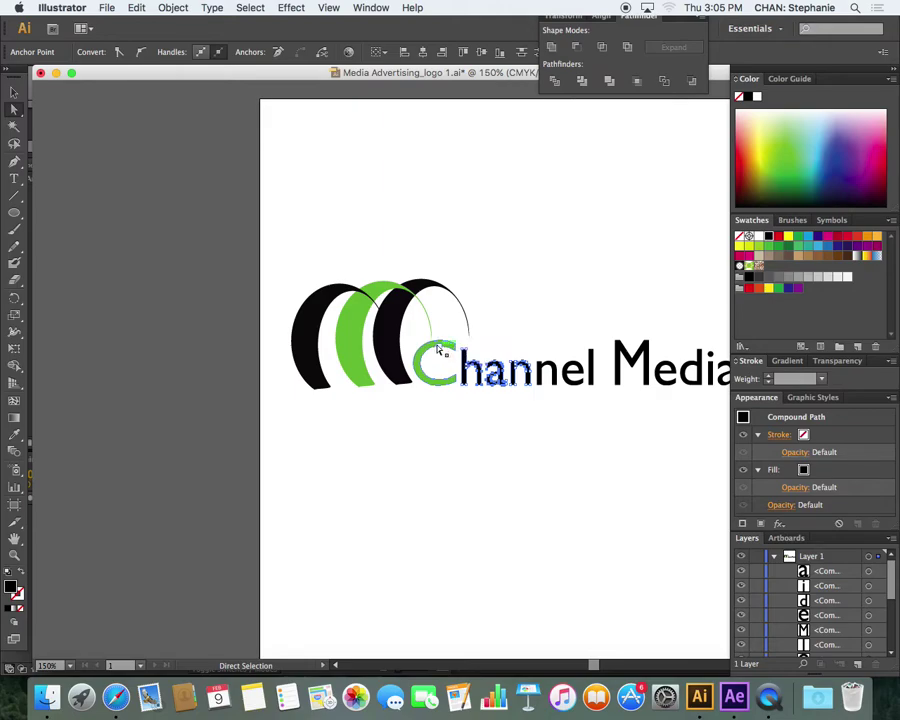
key(i)
click(437, 346)
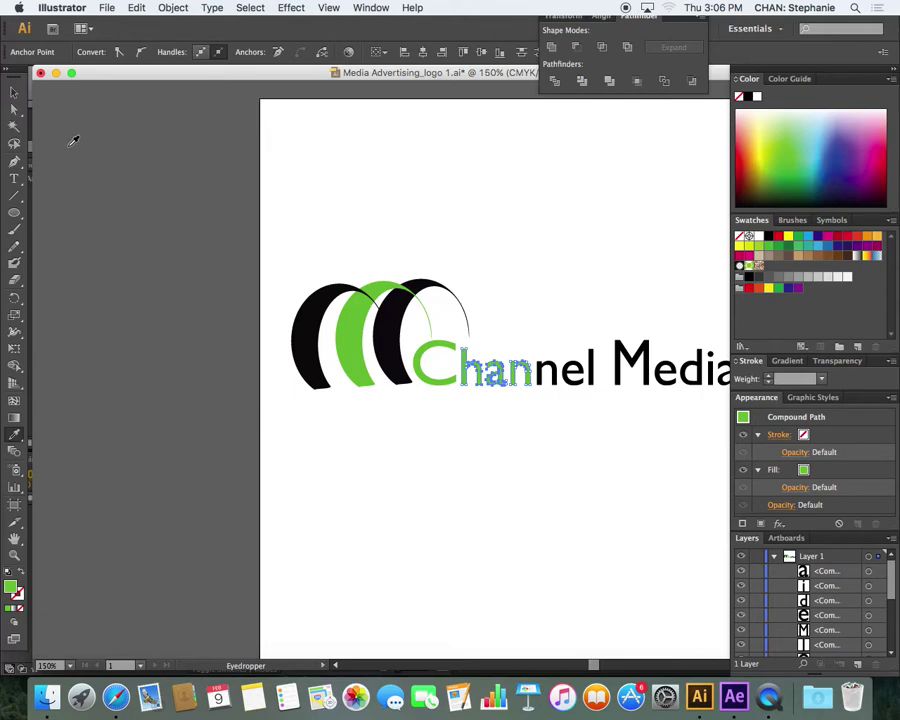
click(15, 111)
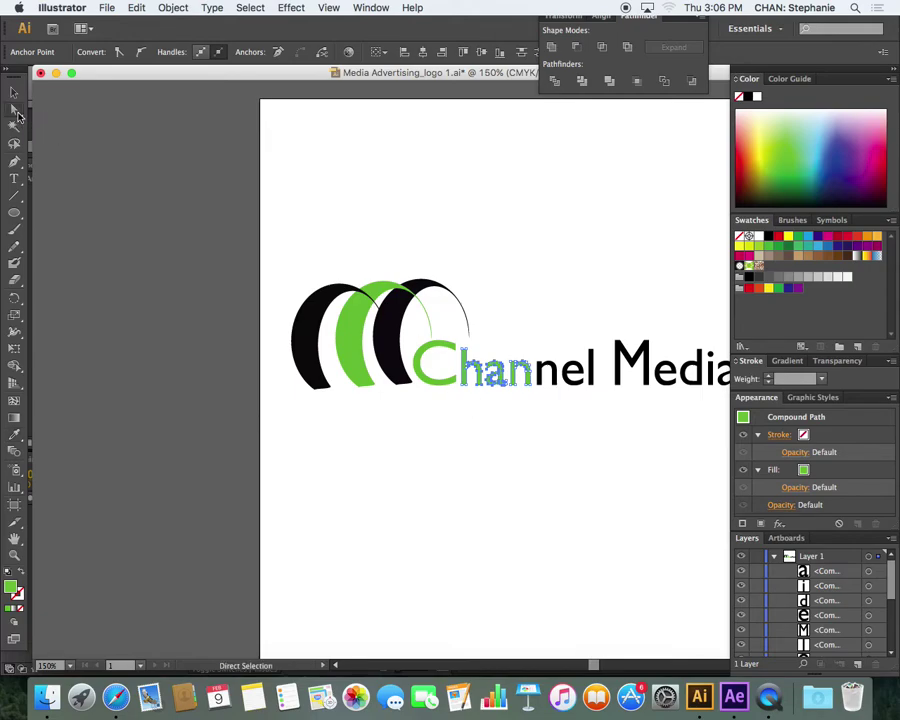
click(390, 192)
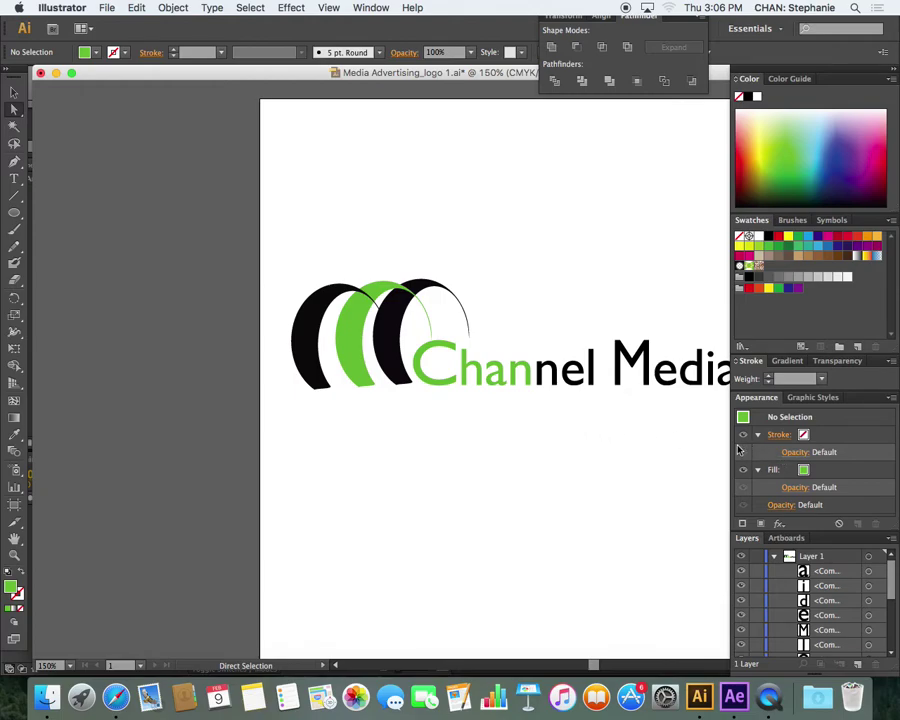
click(867, 557)
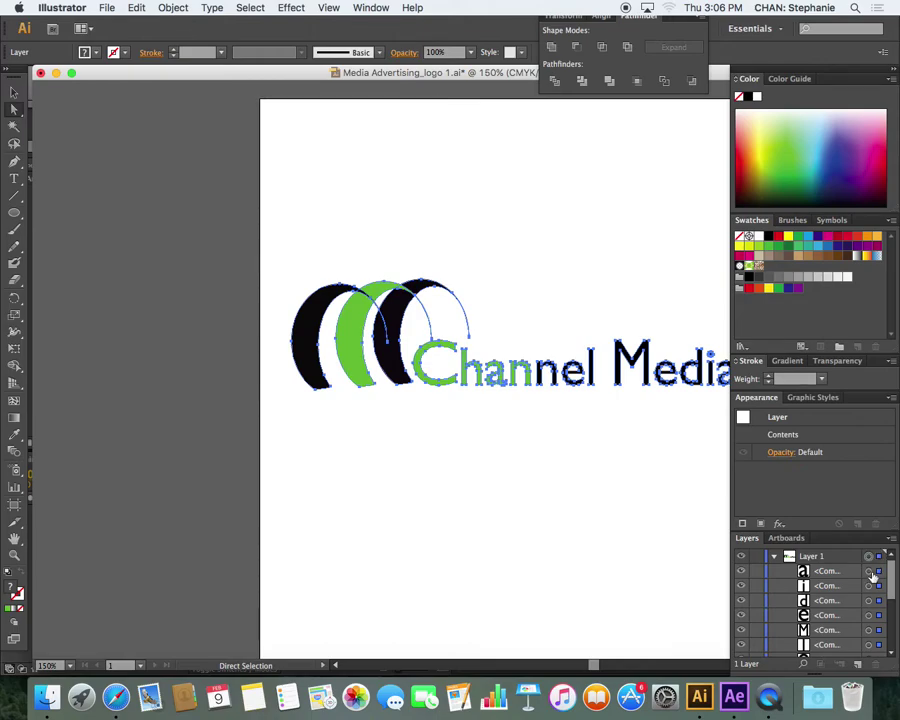
click(887, 539)
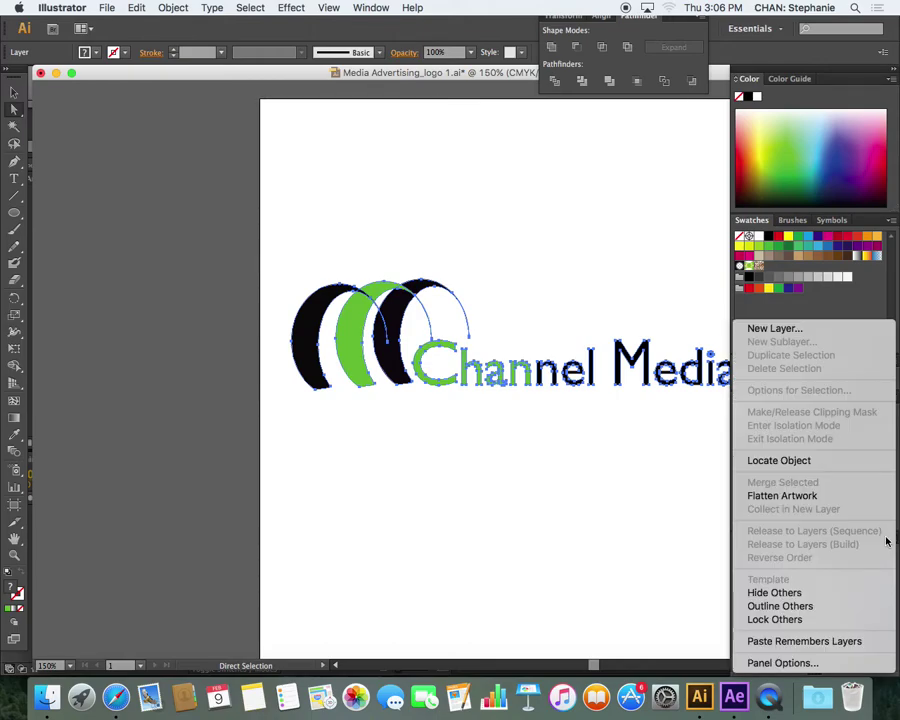
click(651, 535)
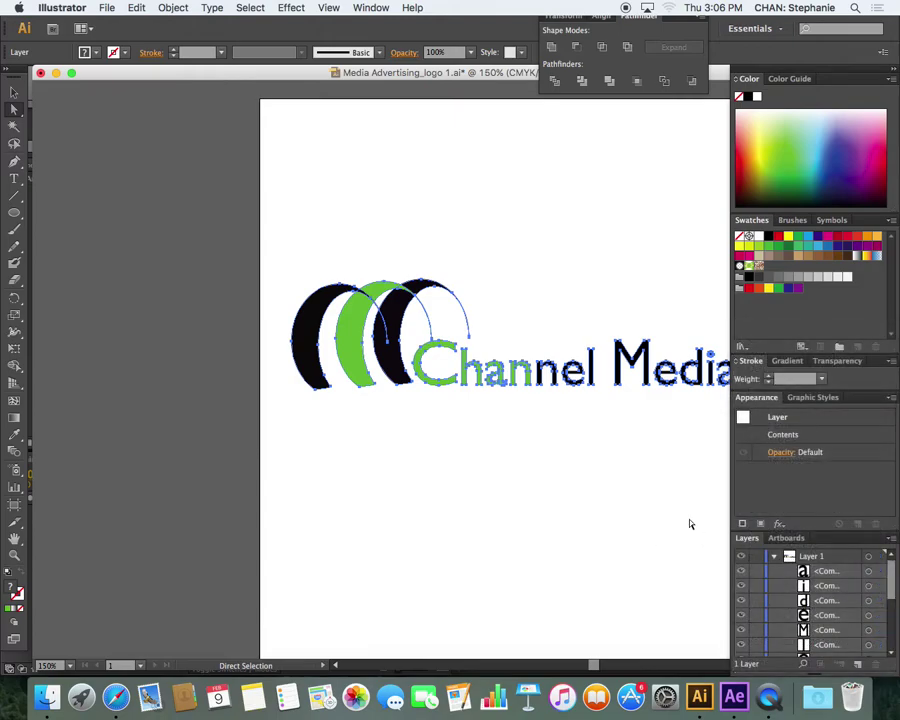
click(689, 524)
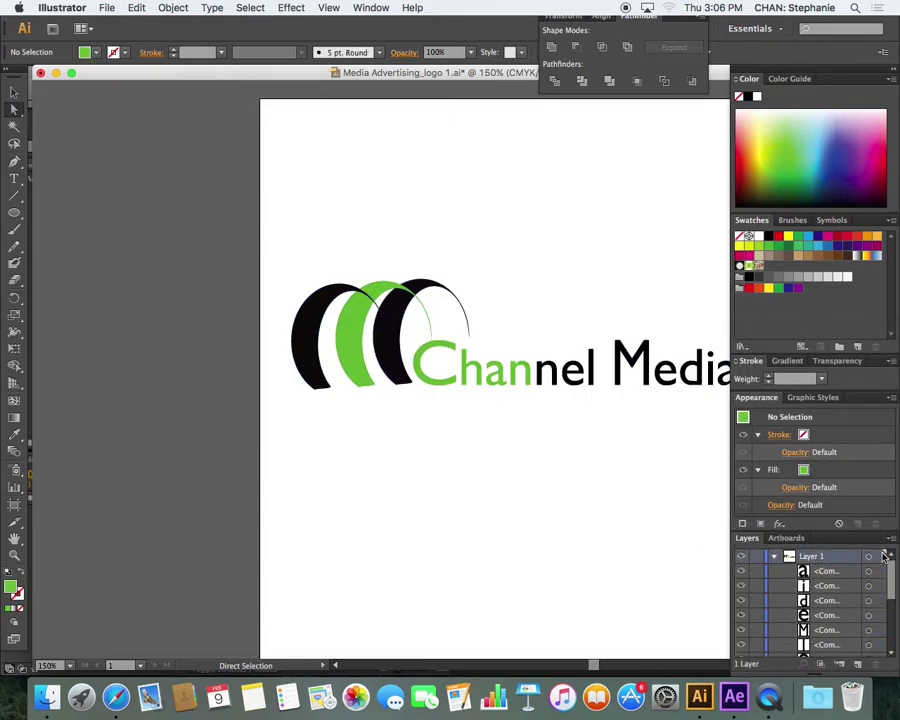
- Release the contents of Layer 1 to separate layers in sequence and look through the resulting layer list
click(889, 538)
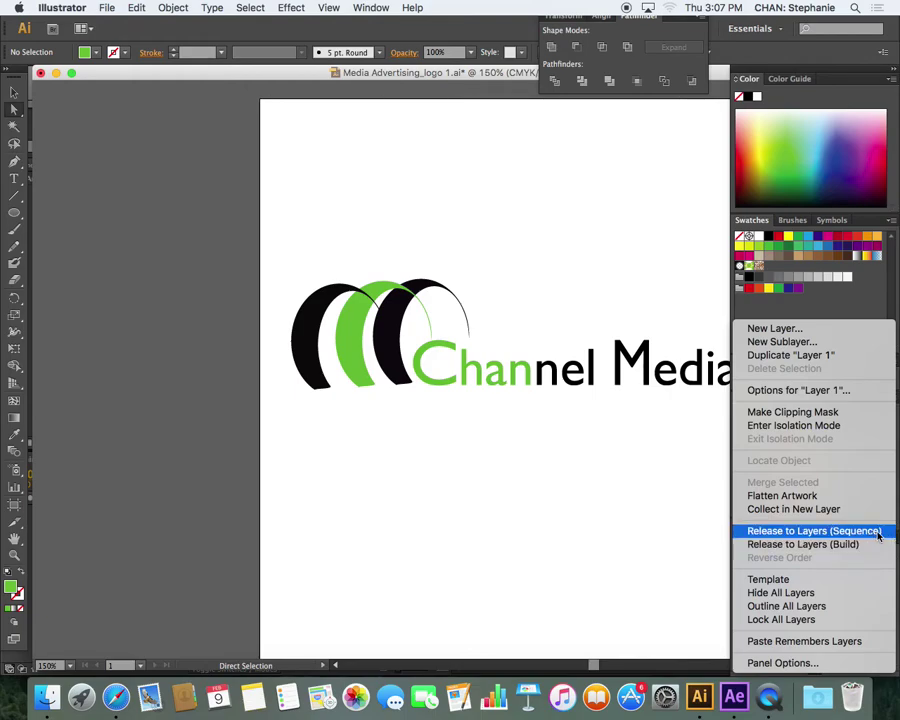
click(878, 536)
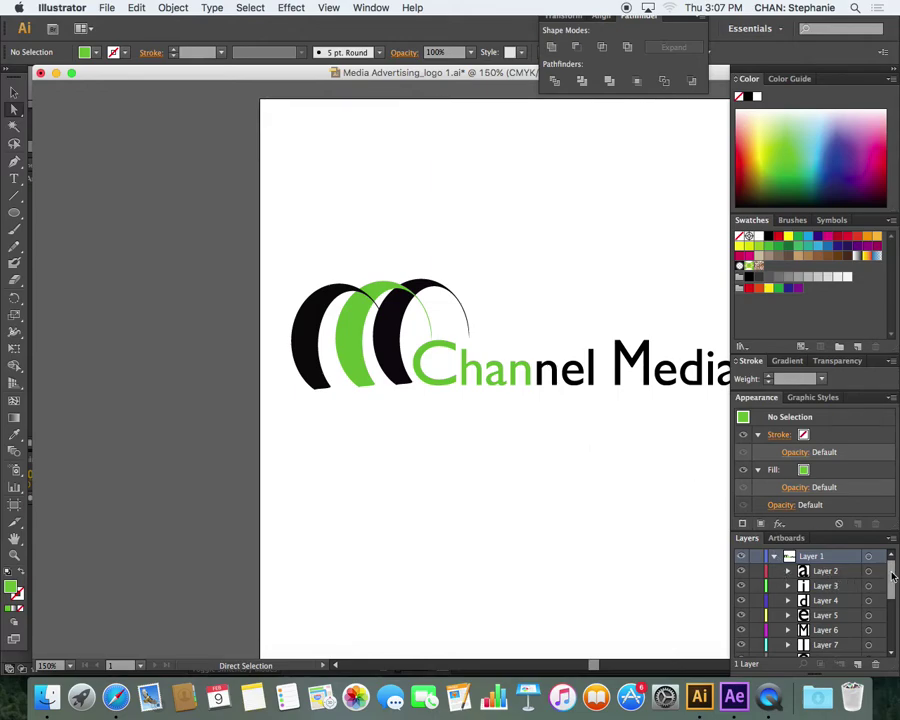
drag(893, 577, 882, 647)
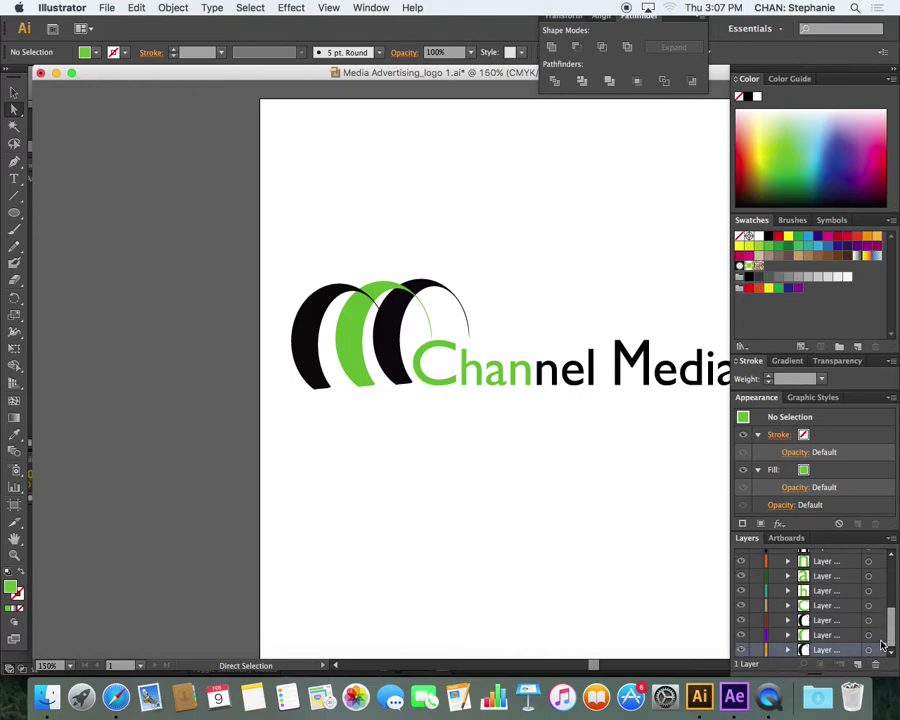
scroll(850, 610, up, 10)
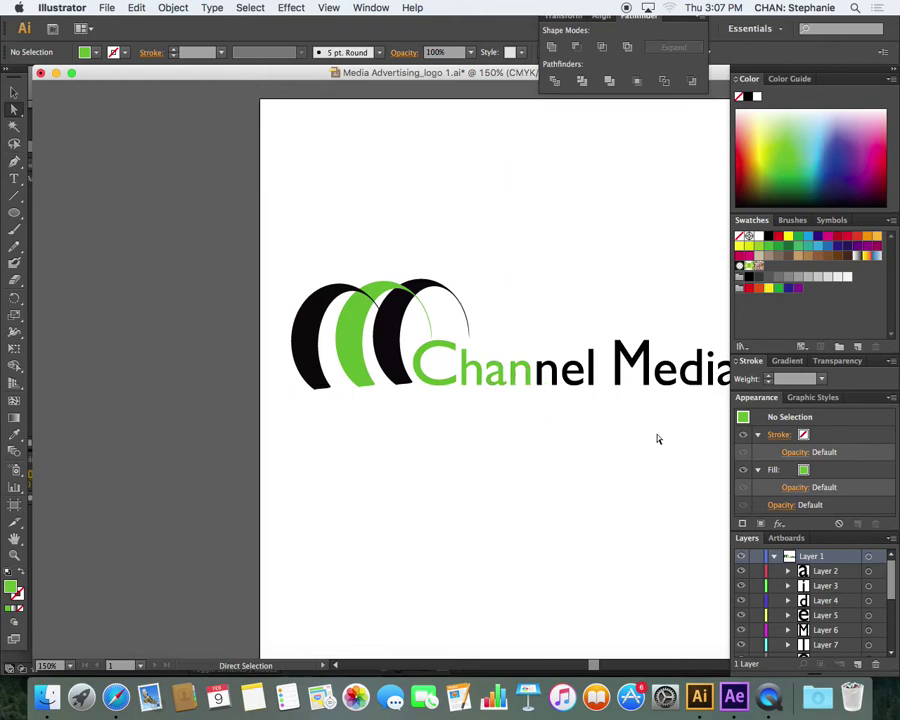
- Undo the release to layers, keeping the green fill on "han", and clear the selection
key(super+z)
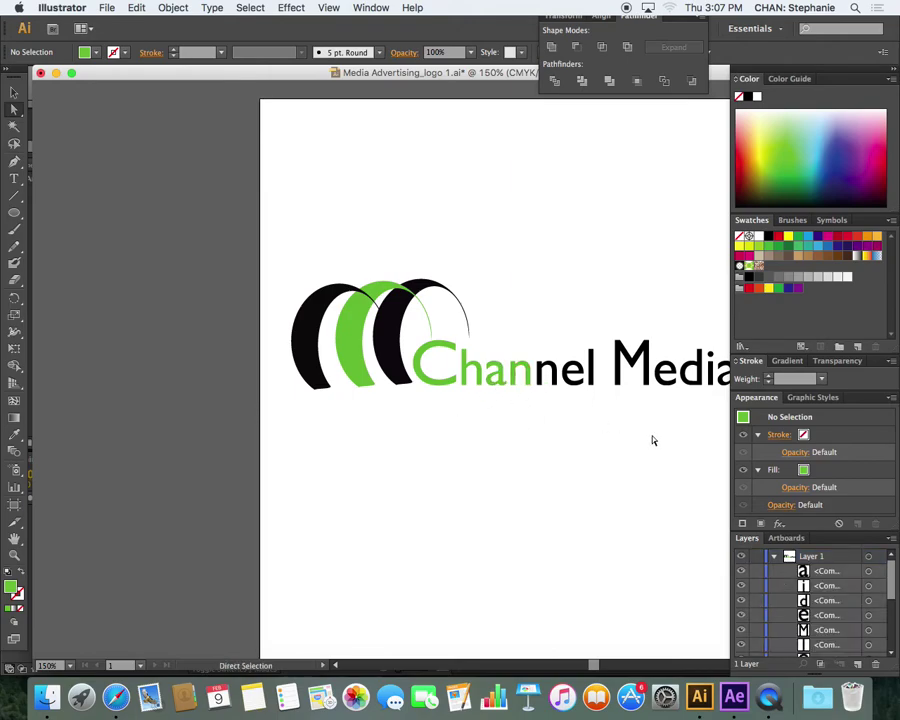
key(super+z)
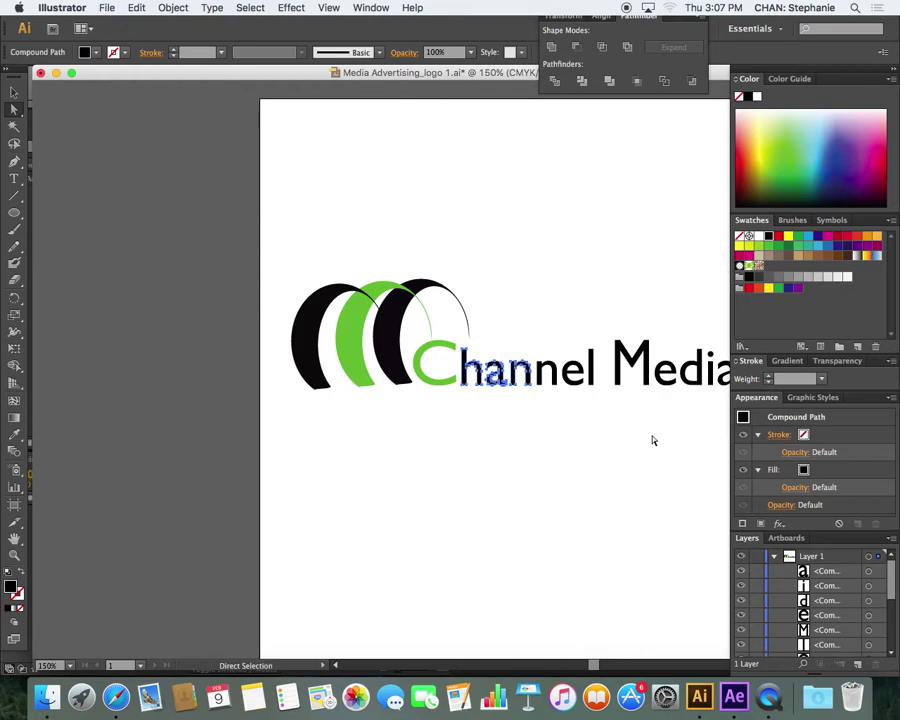
click(137, 8)
click(160, 38)
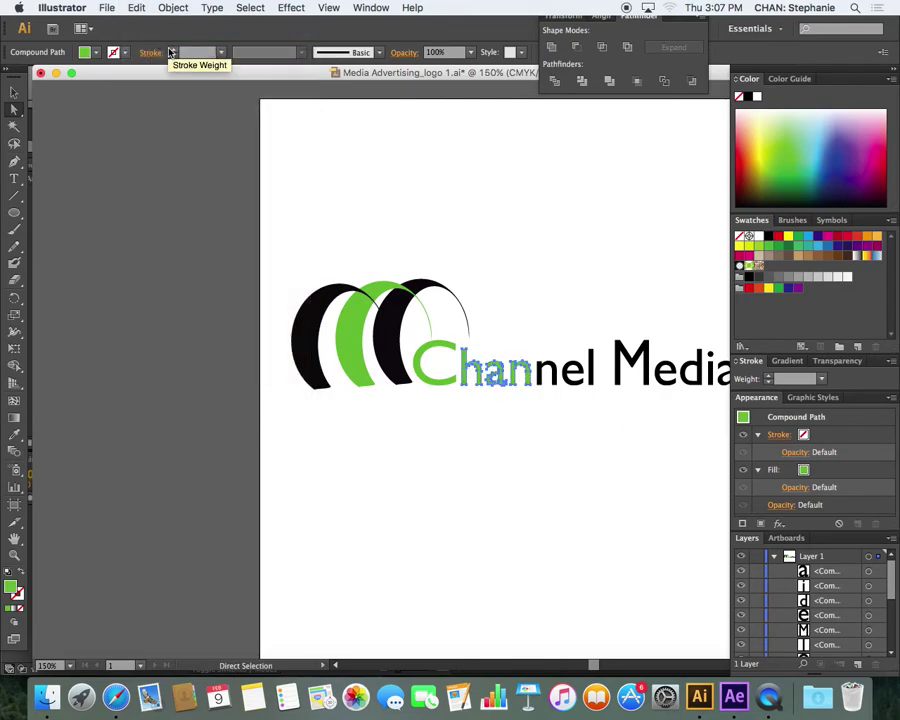
click(502, 328)
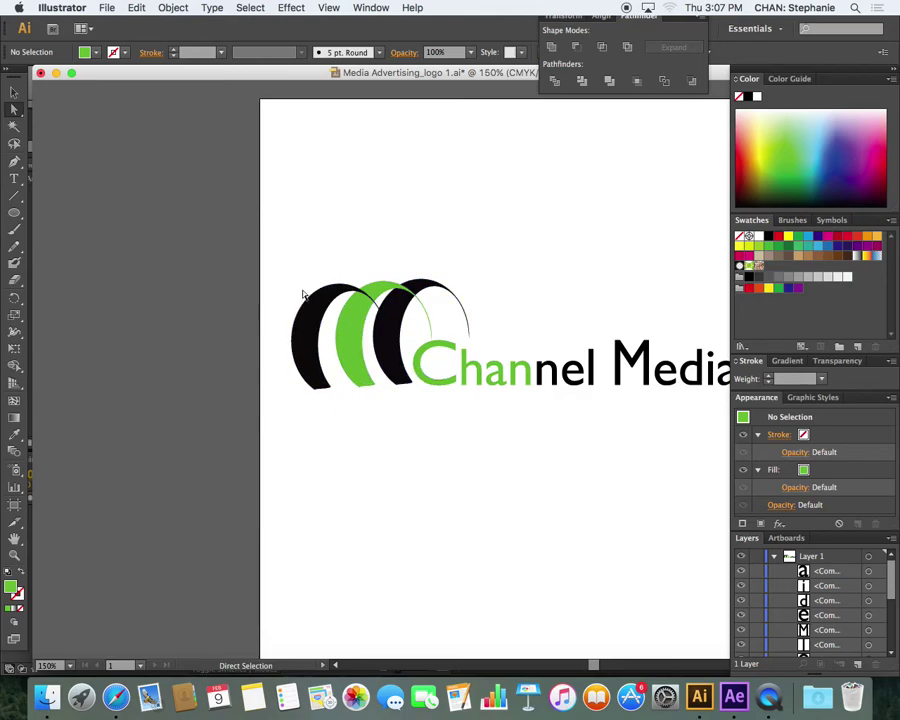
- Group the three overlapping arcs of the logo symbol into one object
drag(292, 274, 415, 399)
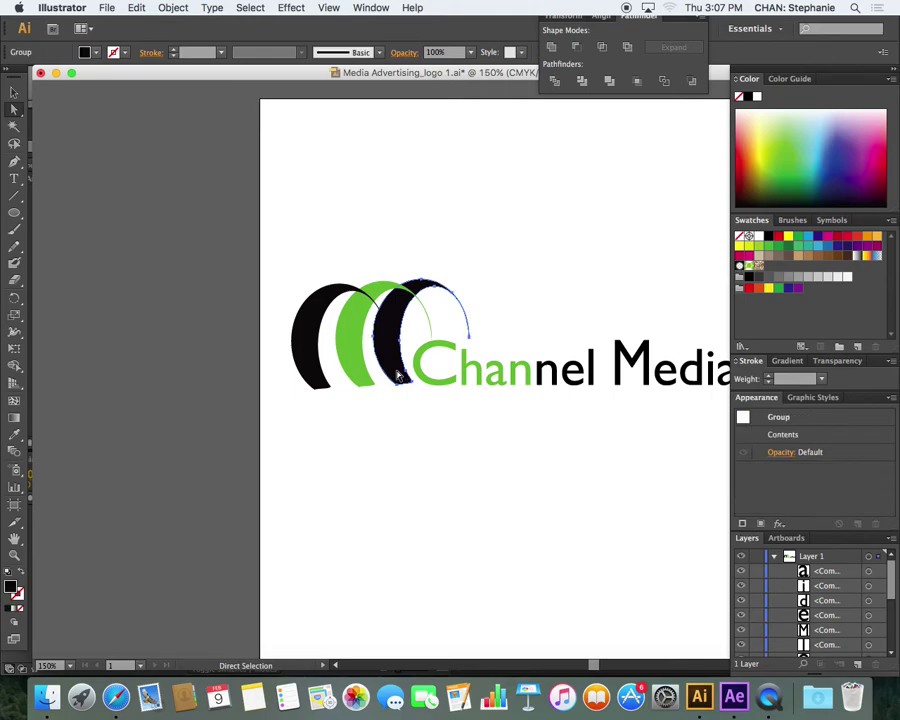
click(308, 378)
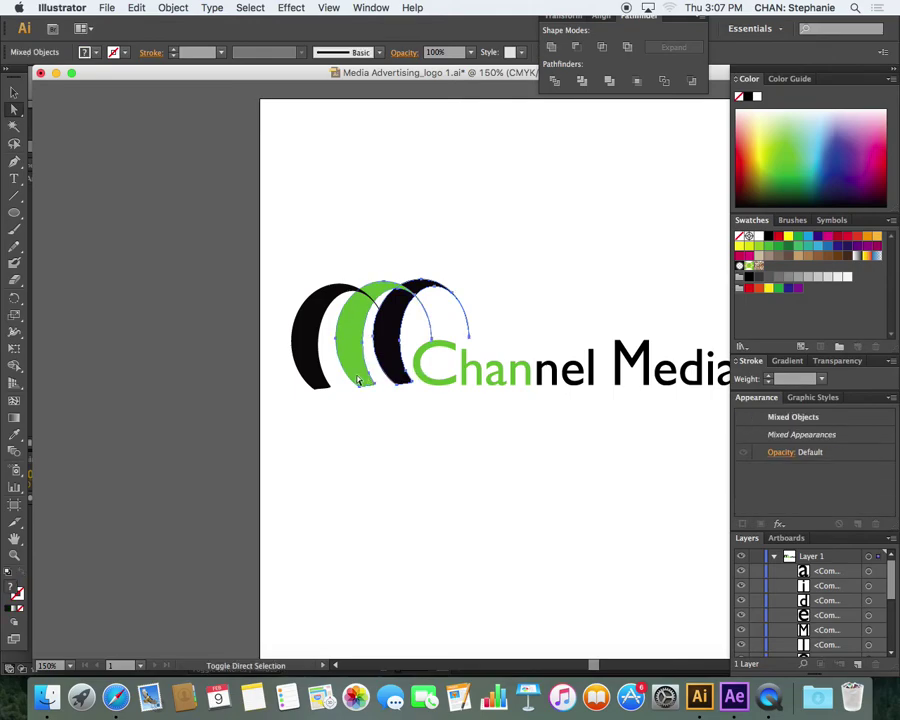
right_click(361, 367)
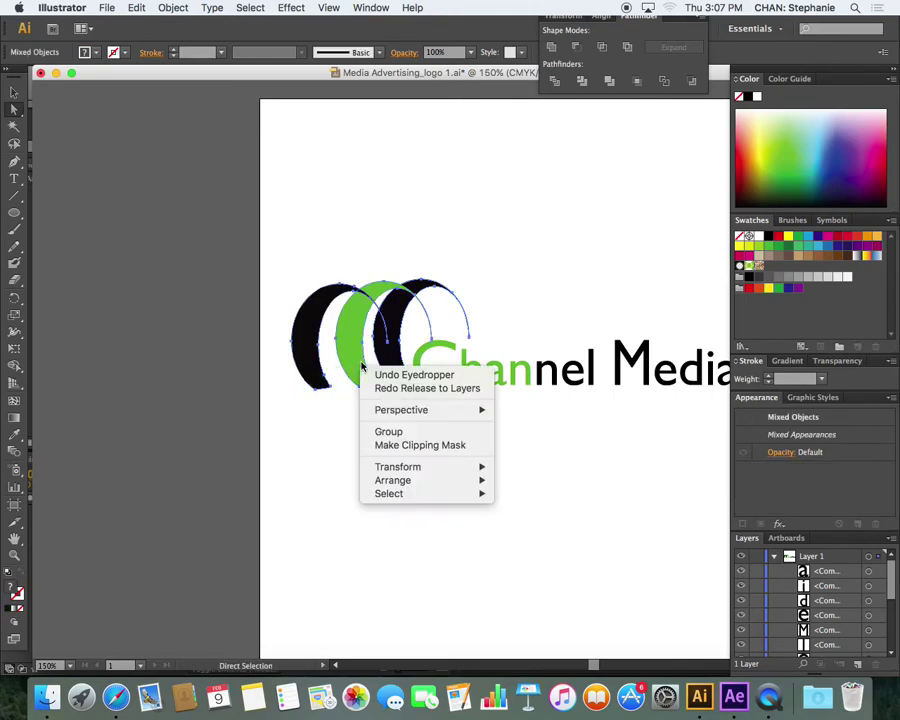
click(446, 431)
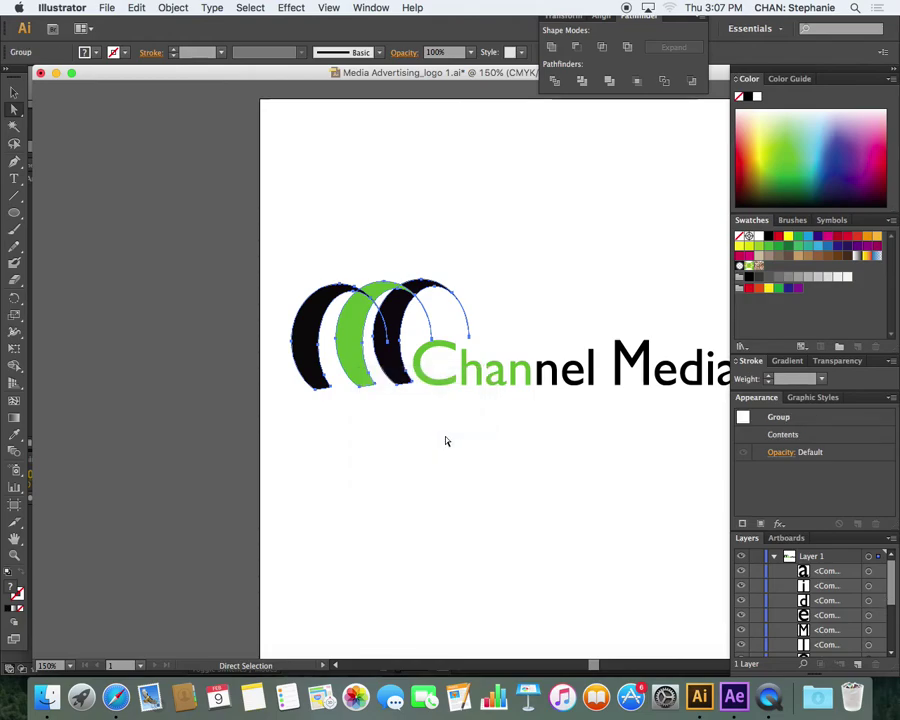
click(411, 341)
- Try to group the green letters "Chan" from an area selection beside the arcs
drag(288, 237, 532, 403)
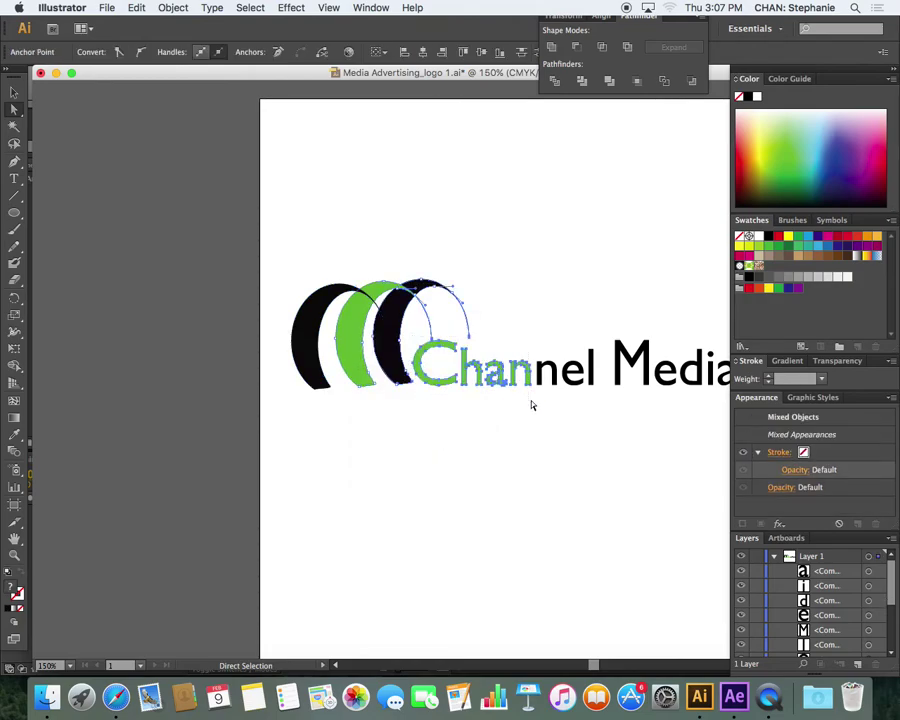
click(474, 406)
drag(440, 394, 507, 385)
right_click(507, 386)
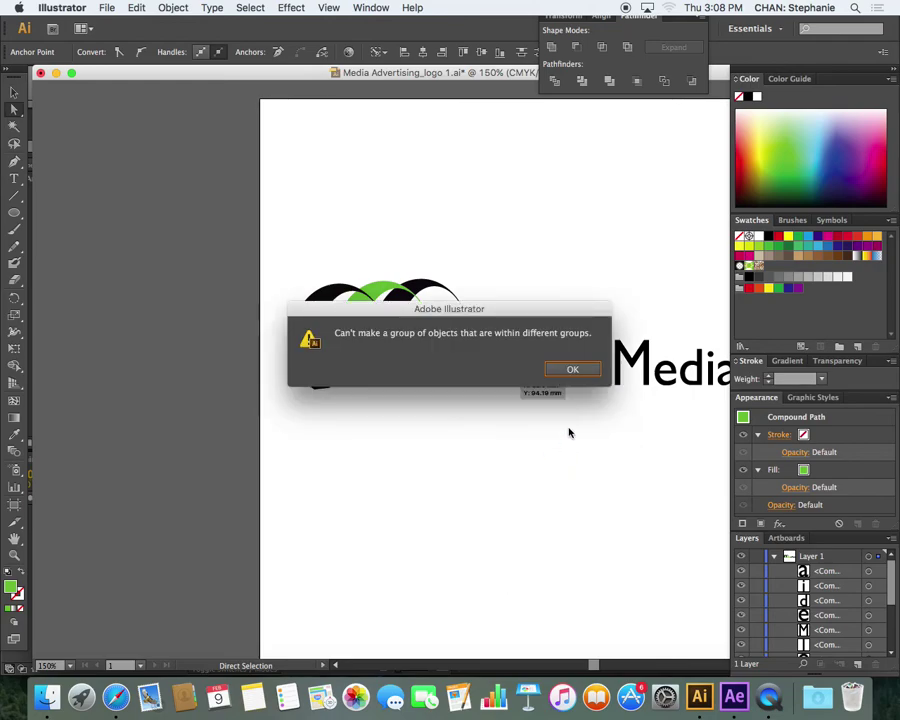
click(571, 368)
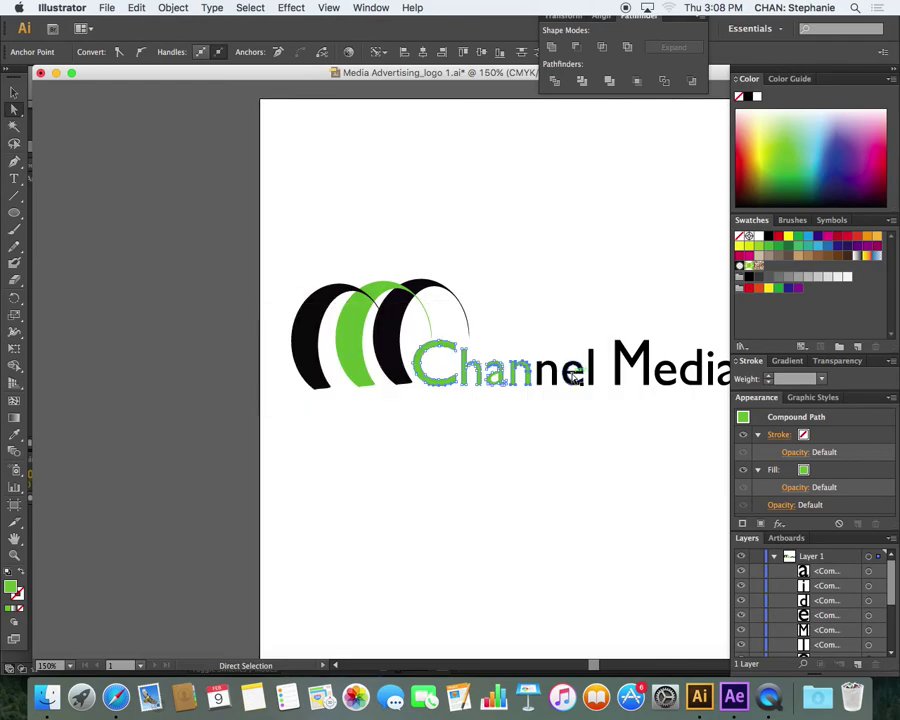
click(502, 430)
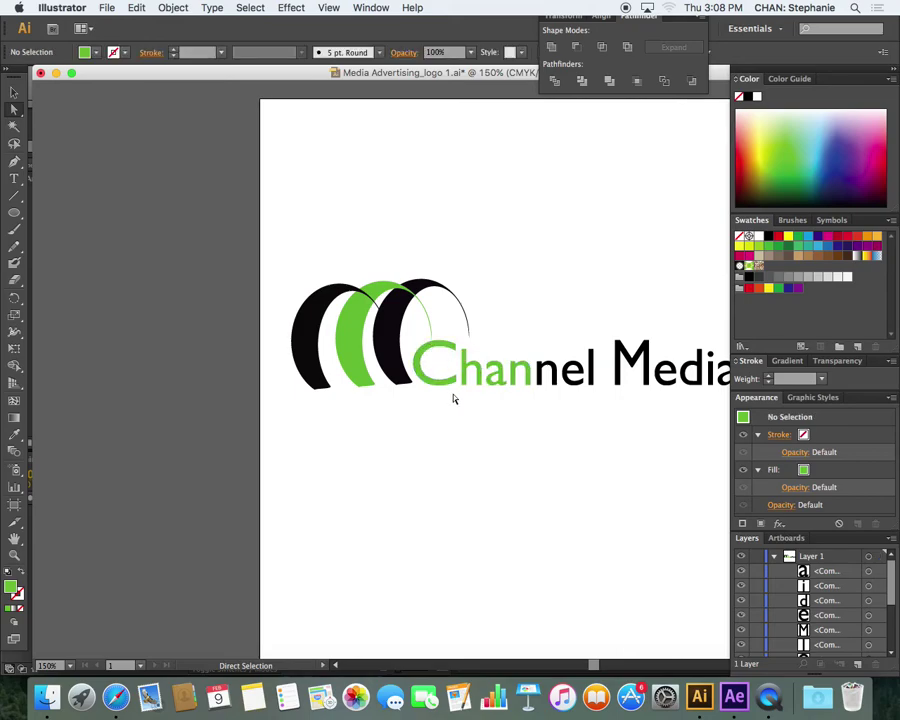
- Group the green letters "Chan" without including any part of the arcs
click(488, 370)
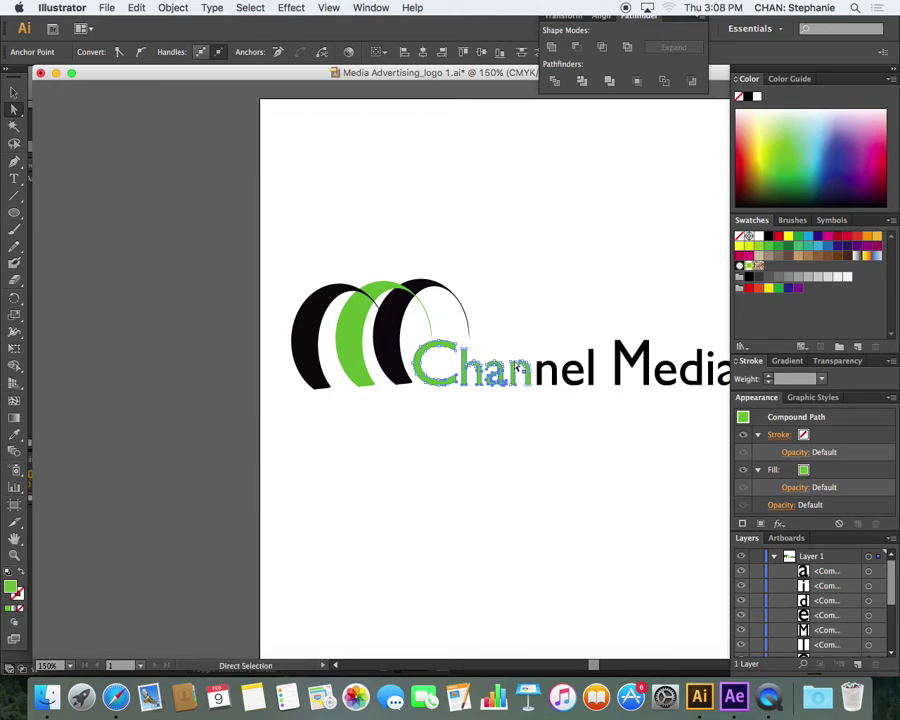
right_click(521, 379)
click(552, 445)
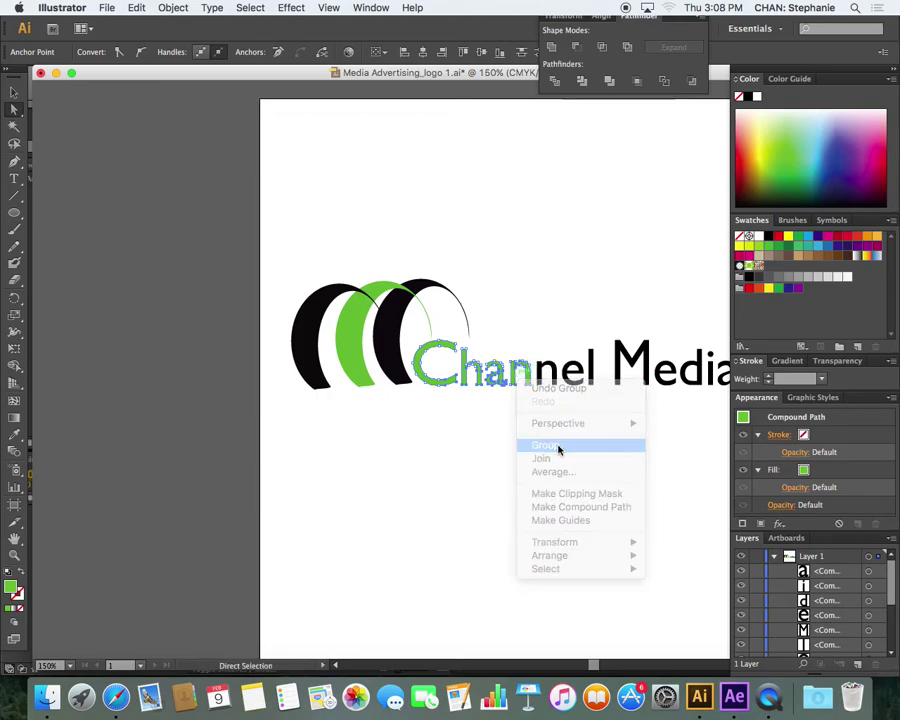
click(500, 404)
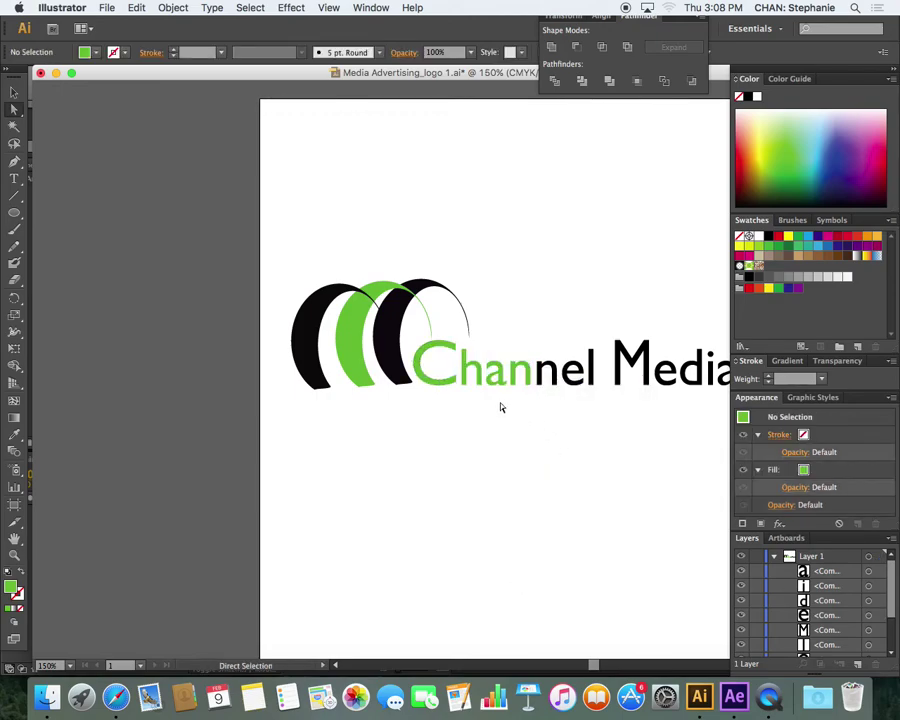
- Group the black letters "nel Media" into one object and deselect them
drag(543, 345, 722, 400)
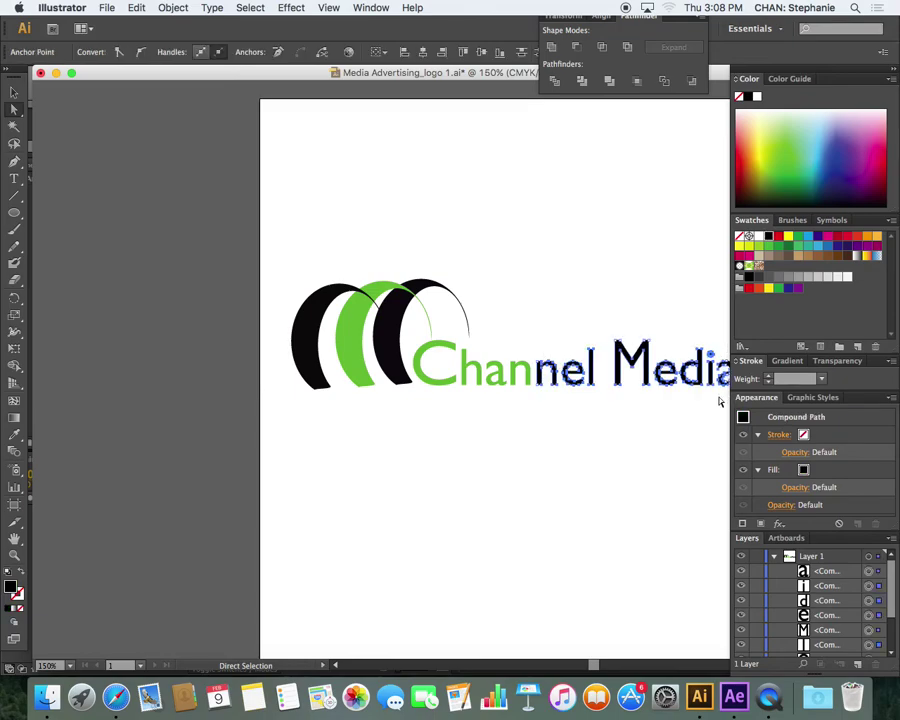
right_click(578, 383)
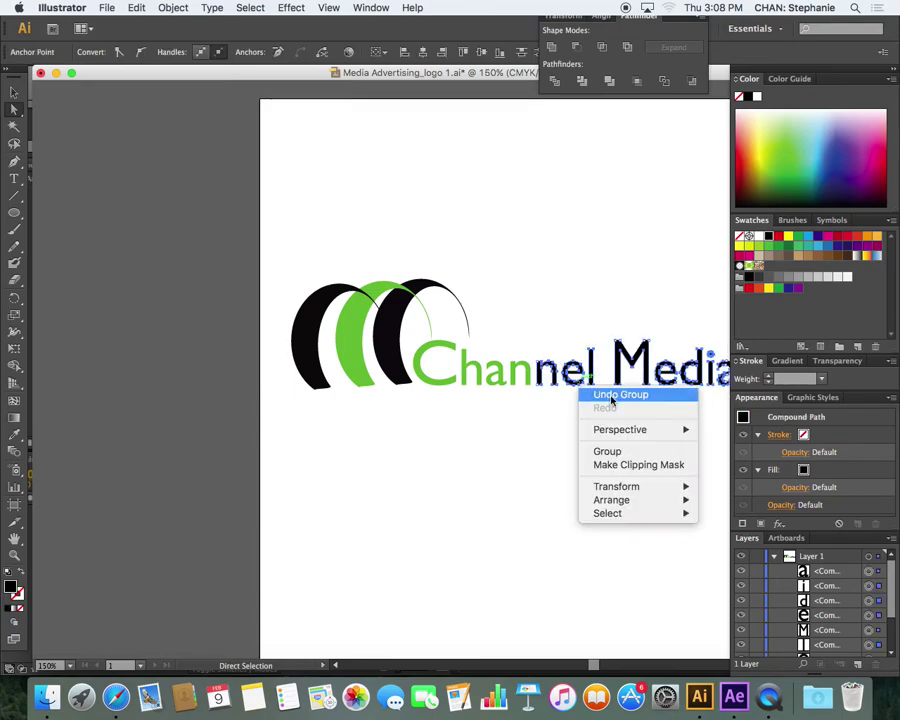
click(614, 452)
click(664, 457)
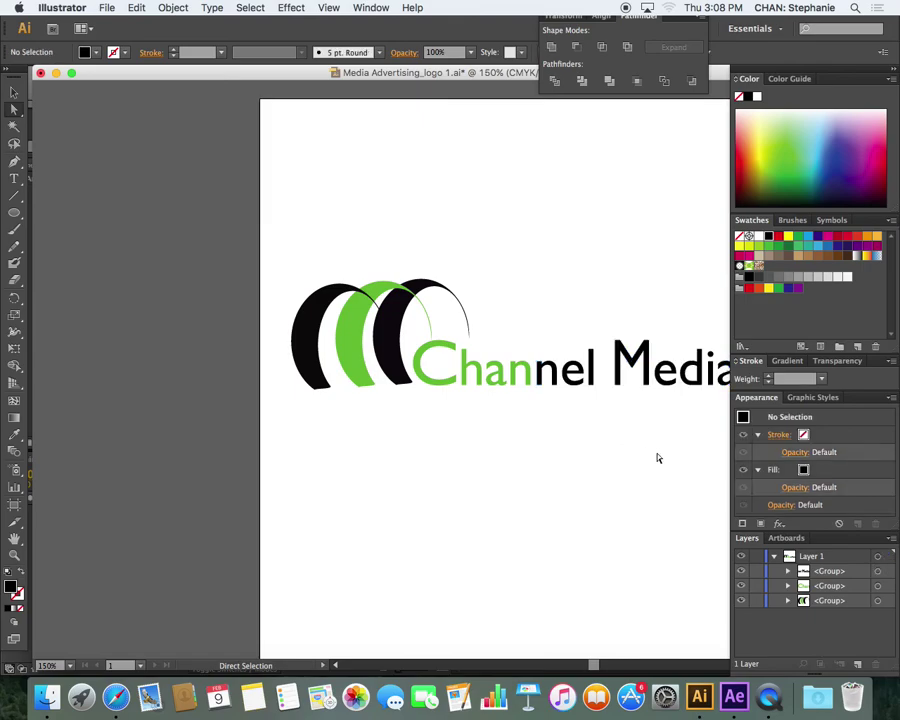
- Release the three groups in Layer 1 to separate layers using the Sequence option
click(810, 558)
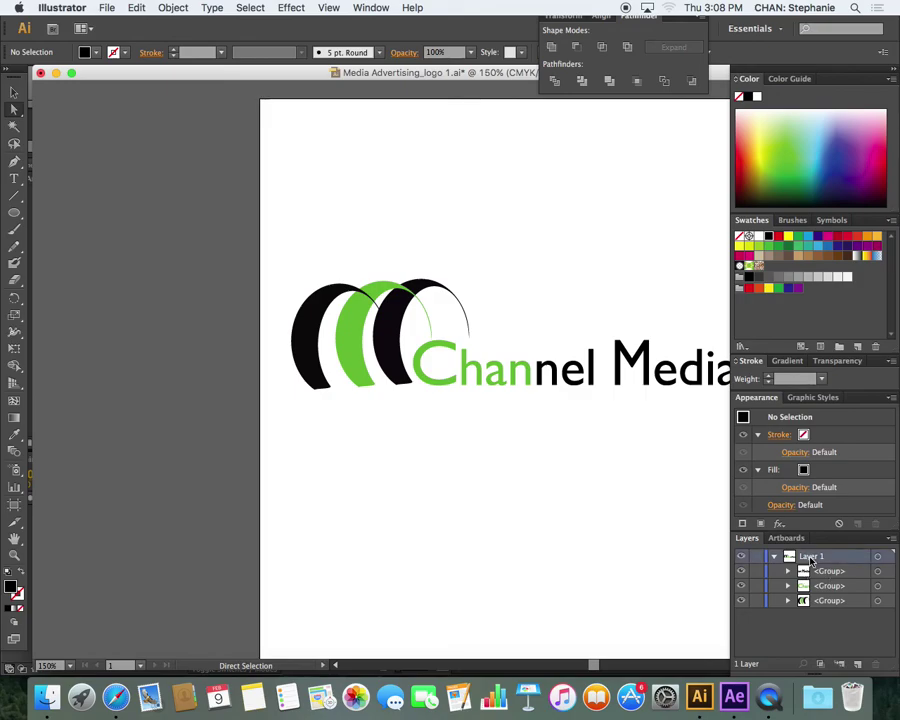
click(891, 539)
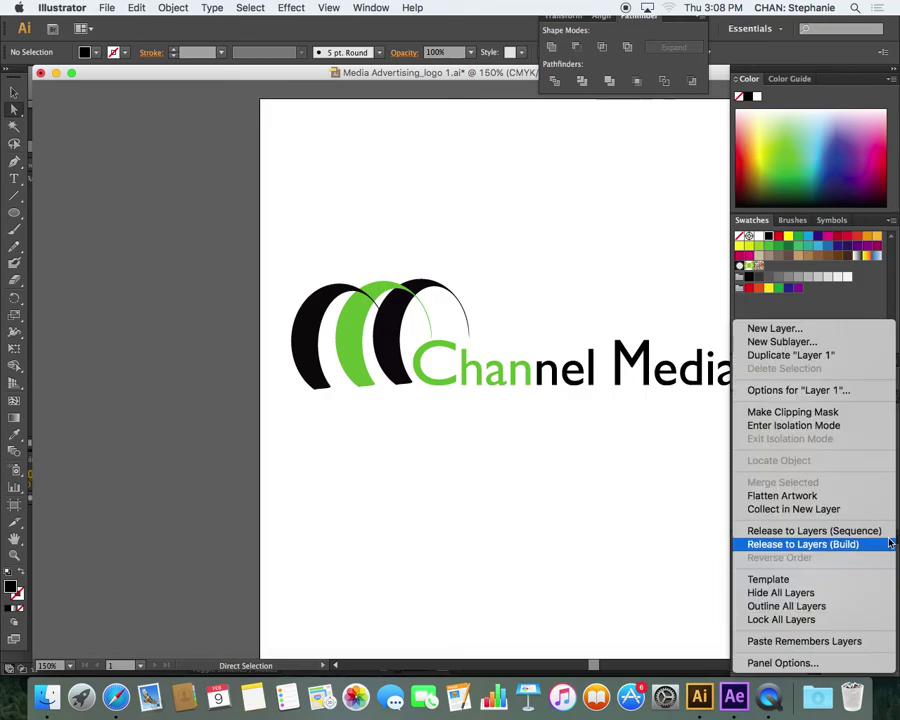
click(818, 533)
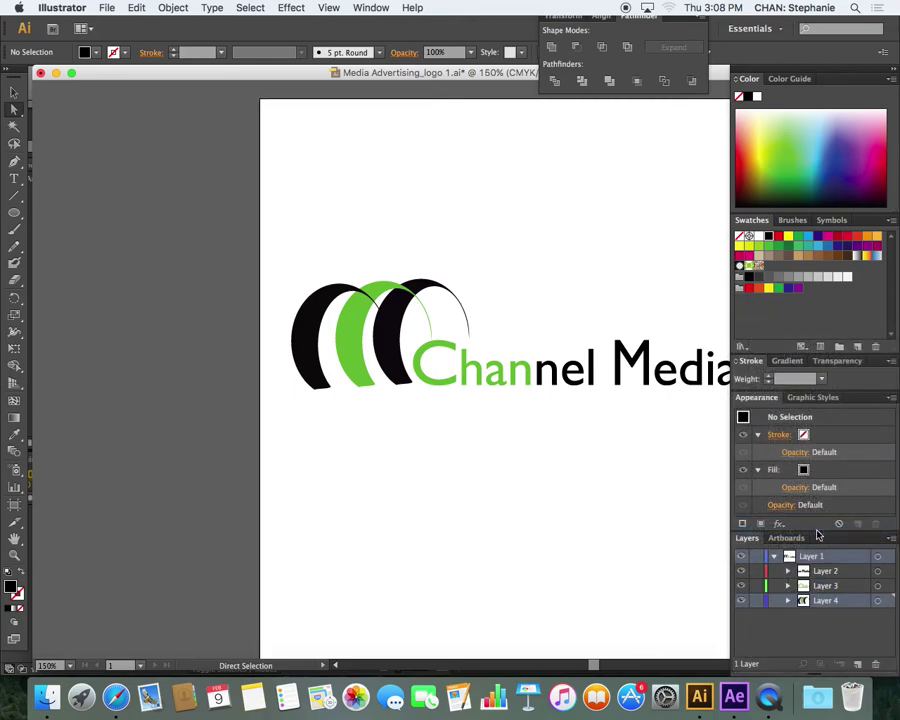